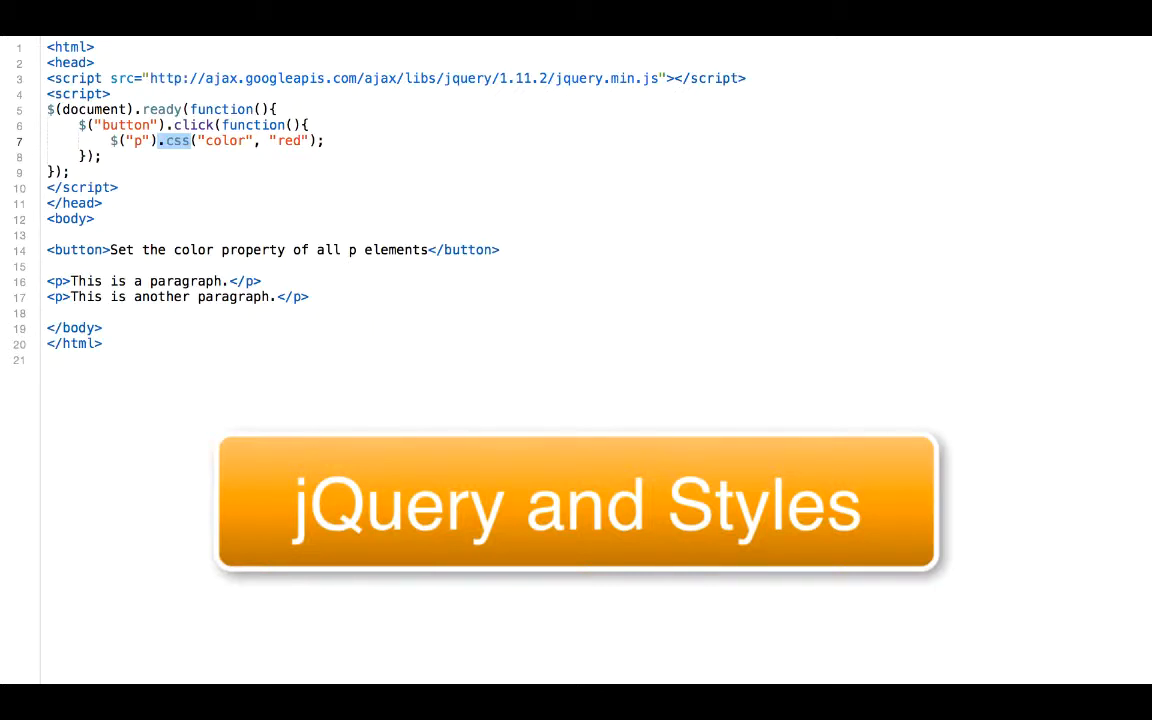
# Point out the css() call on line 7 of the previous example
pyautogui.hotkey('ctrl', 'End')
pyautogui.doubleClick(175, 143)
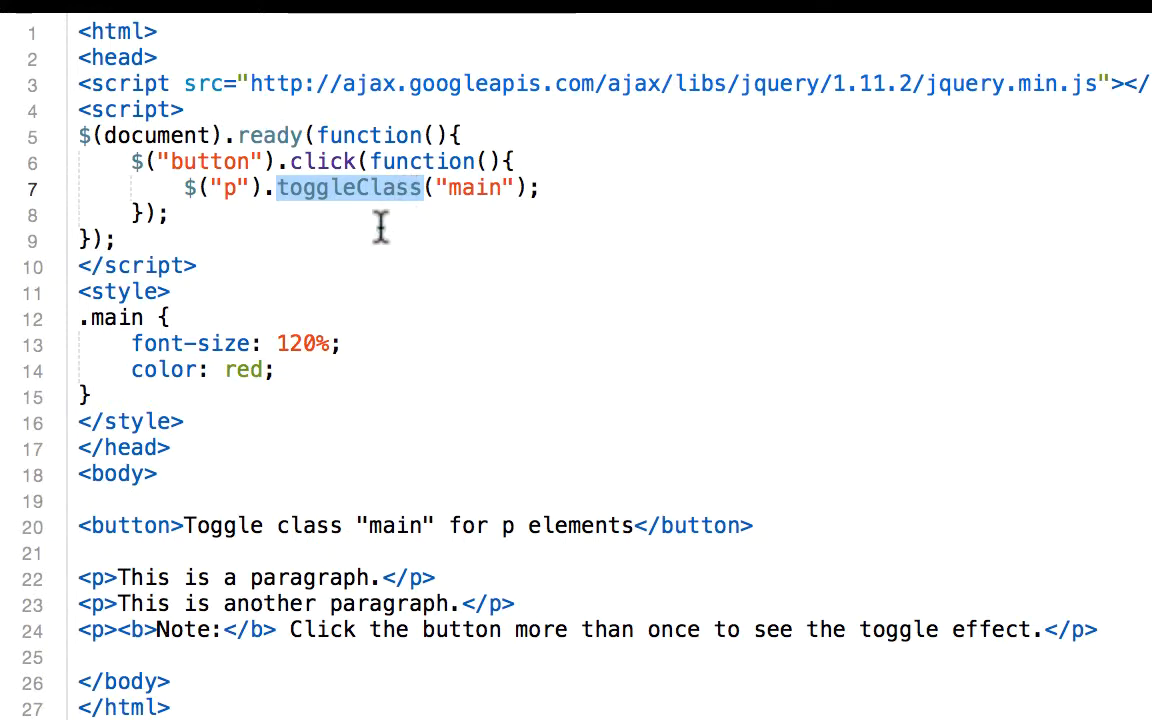
# Highlight the .main style rule and the paragraph elements in the toggleClass example
pyautogui.moveTo(92, 395); pyautogui.dragTo(84, 320)
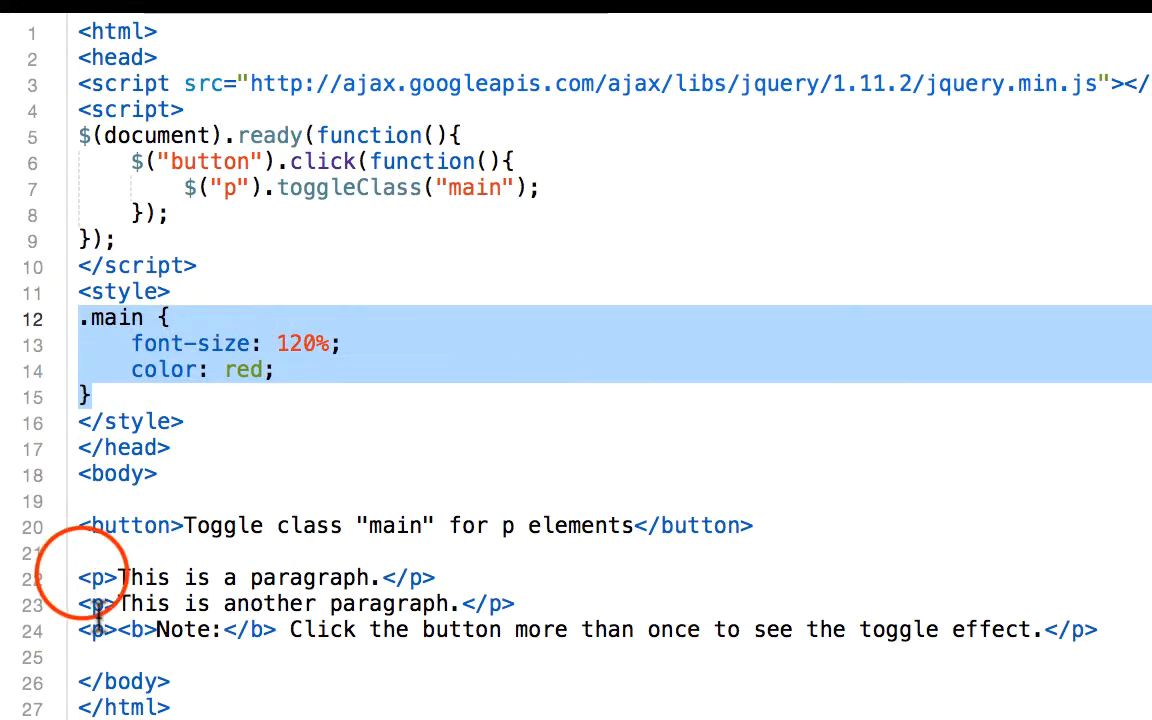
pyautogui.moveTo(79, 577)
pyautogui.mouseDown()
pyautogui.moveTo(333, 640)
pyautogui.moveTo(1098, 629)
pyautogui.mouseUp()
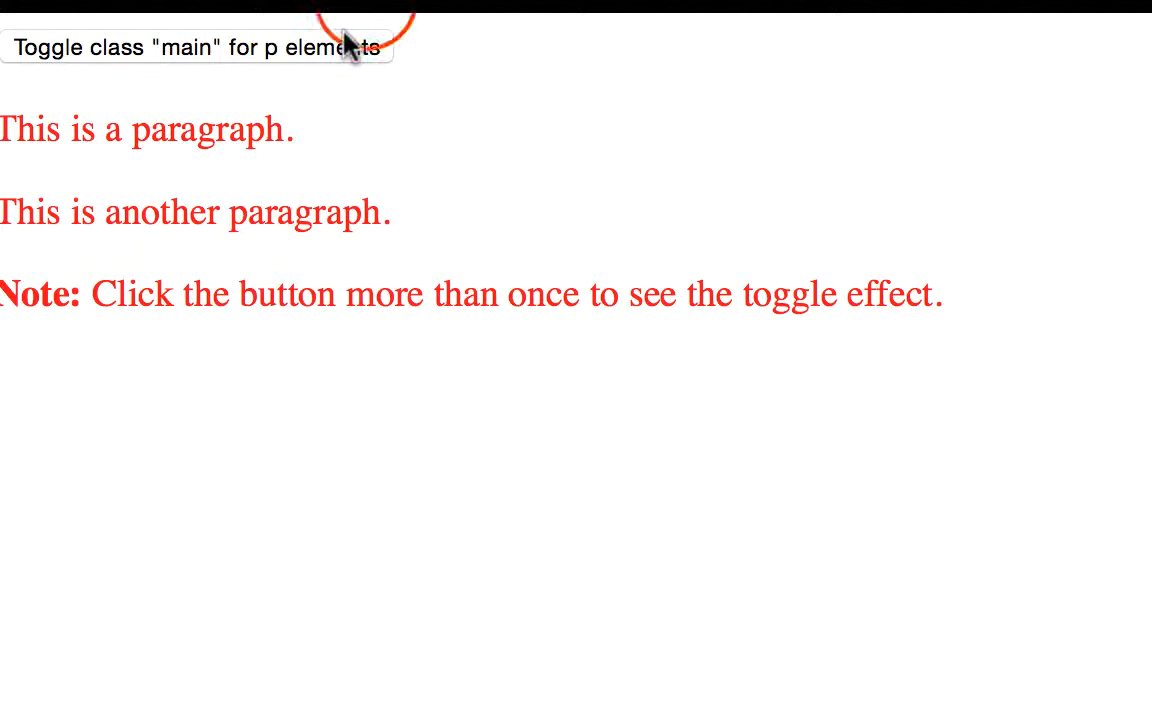
# View the rendered toggleClass page and click 'Toggle class main' so the paragraphs turn red and enlarged
pyautogui.click(372, 18)
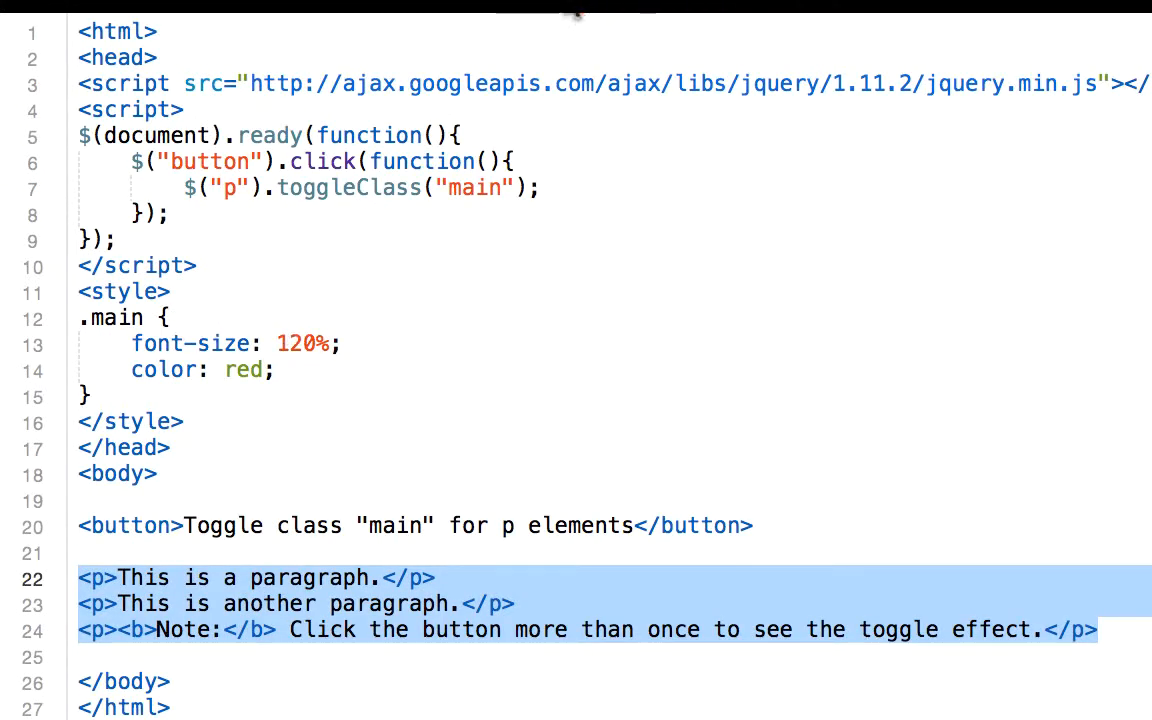
pyautogui.click(515, 14)
pyautogui.click(268, 55)
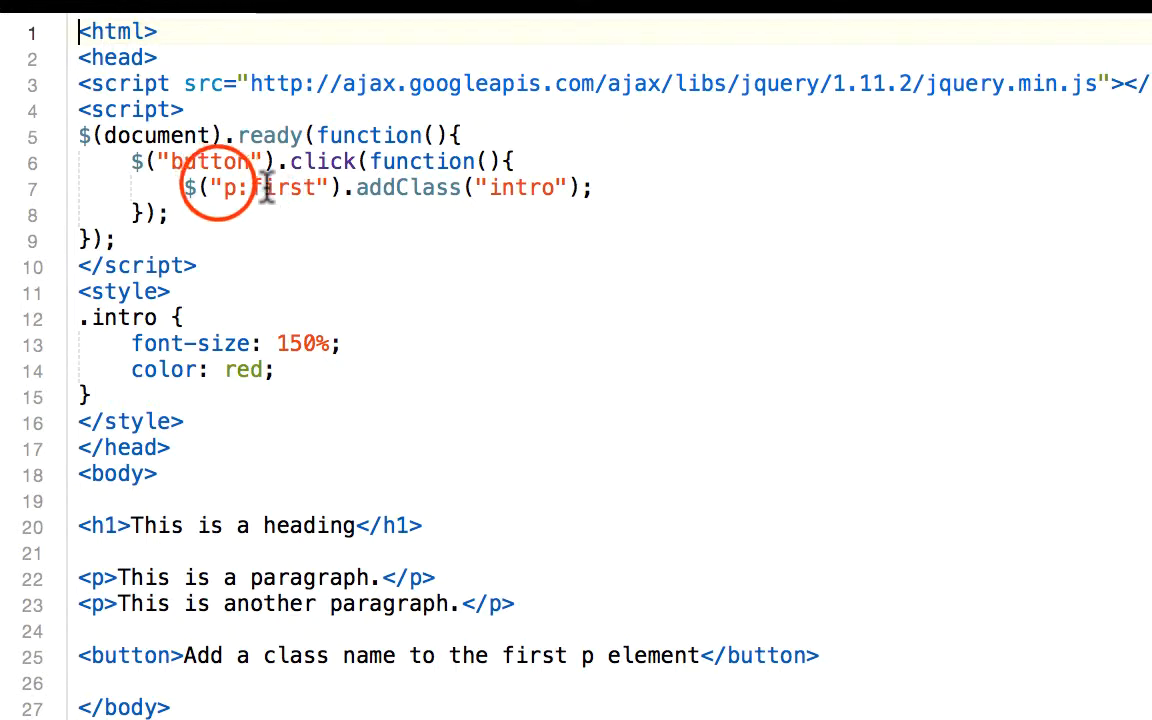
# Highlight the p:first selector on line 7 of the addClass example
pyautogui.moveTo(223, 187); pyautogui.dragTo(322, 190)
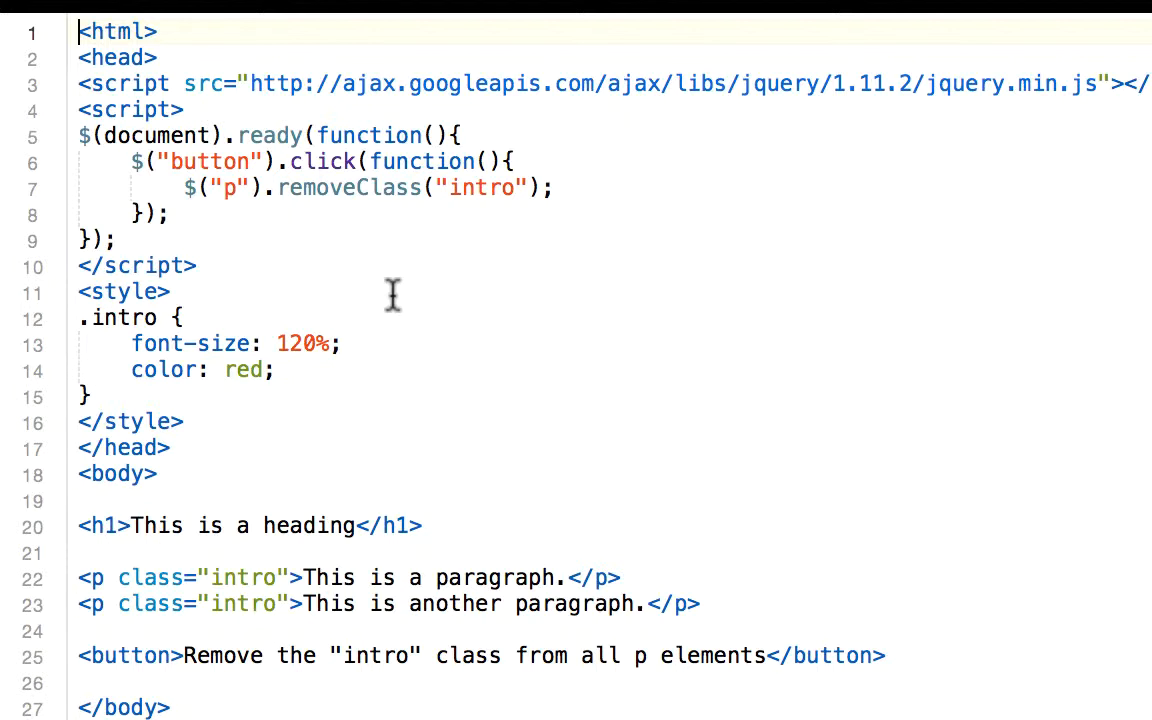
# Highlight the two intro-classed paragraph tags on lines 22-23 of the removeClass example
pyautogui.click(392, 294)
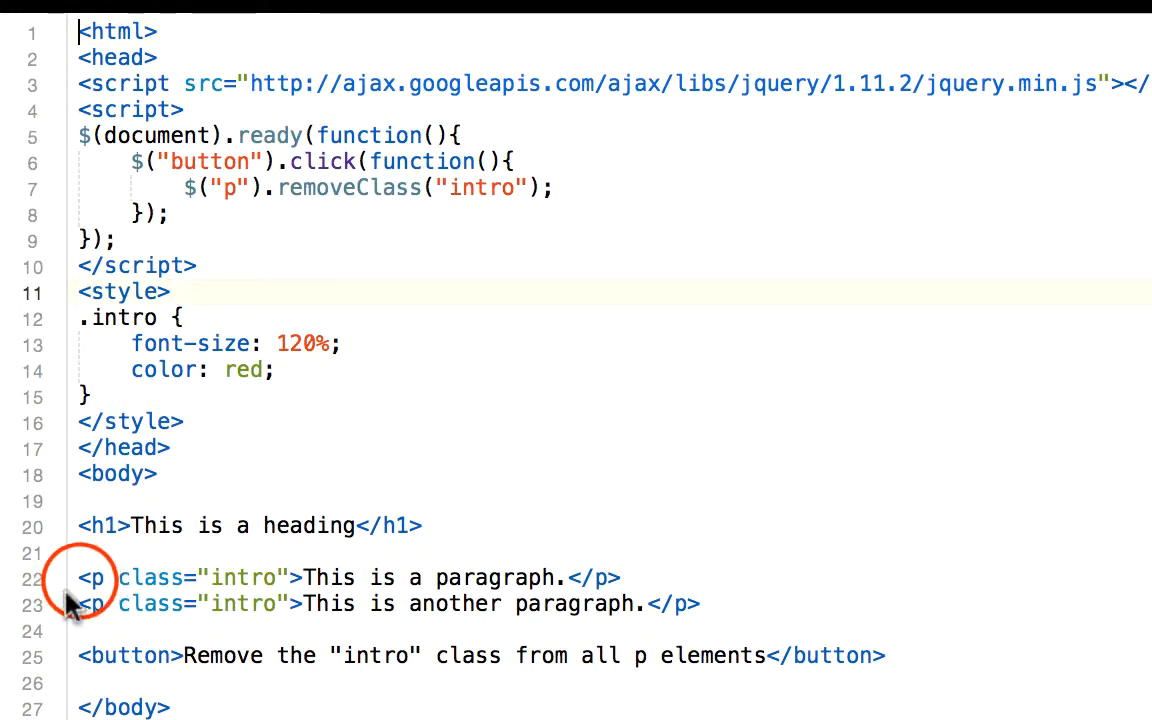
pyautogui.moveTo(79, 578); pyautogui.dragTo(303, 604)
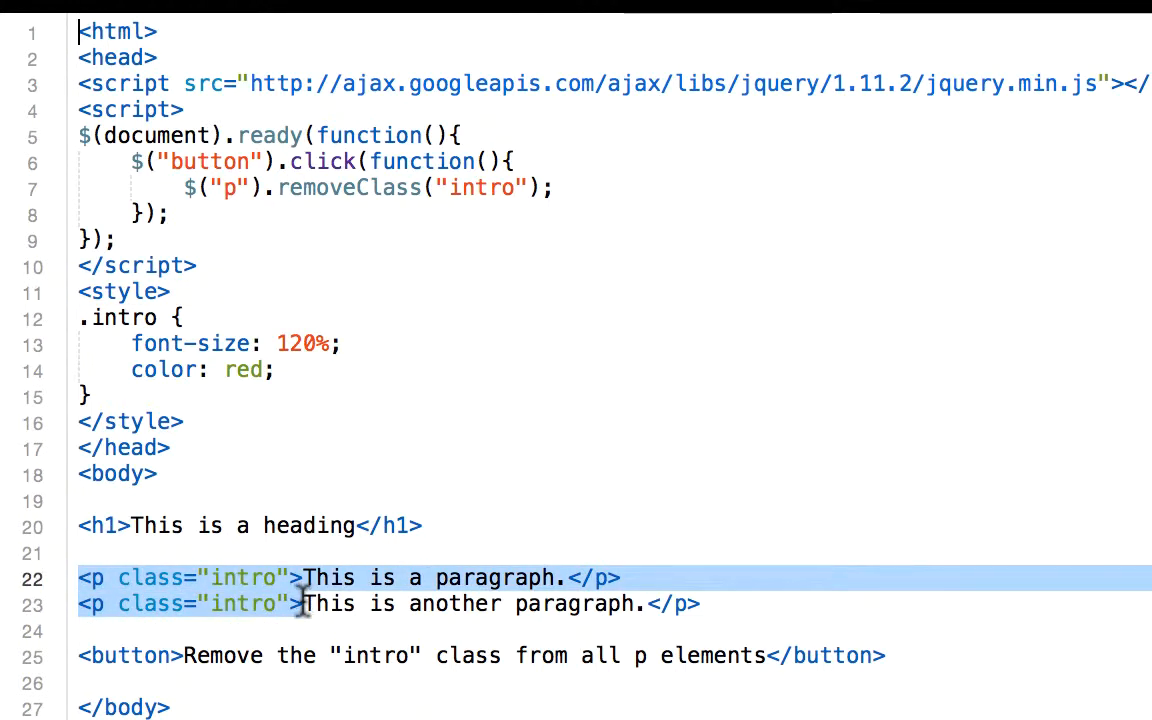
pyautogui.click(303, 604)
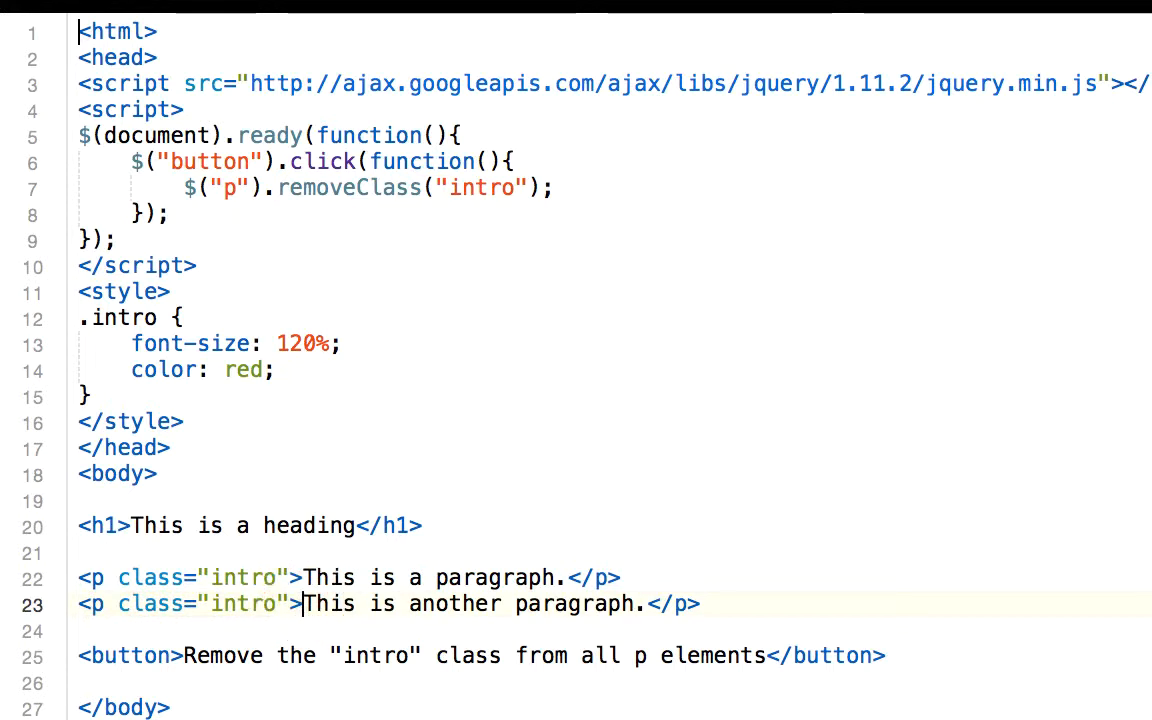